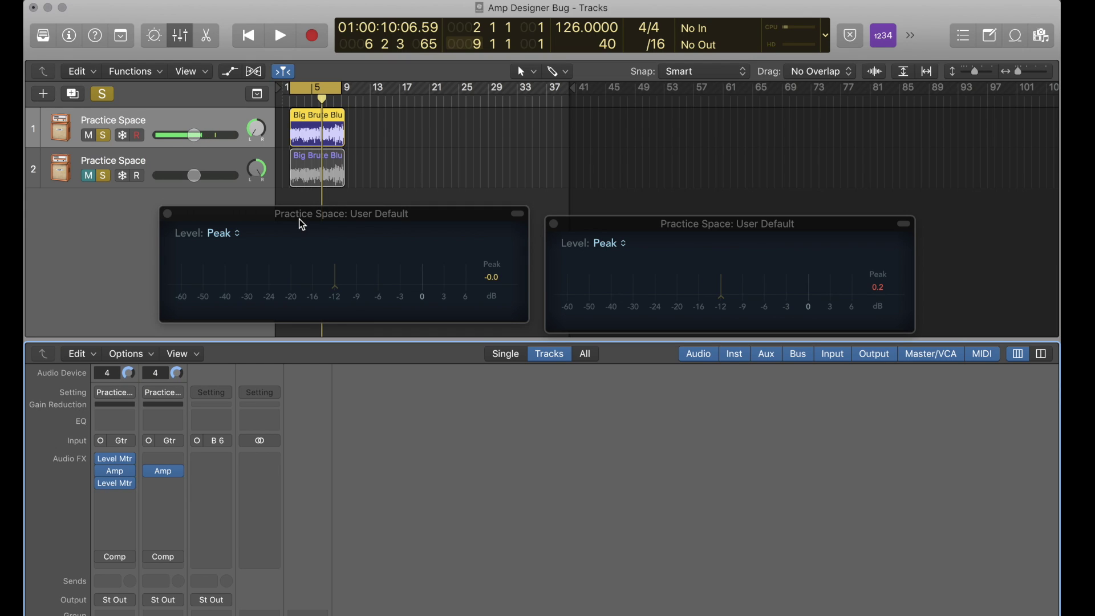
Bypass Amp Designer on the first channel strip and play the loop to compare the levels on both Level Meters
click(299, 215)
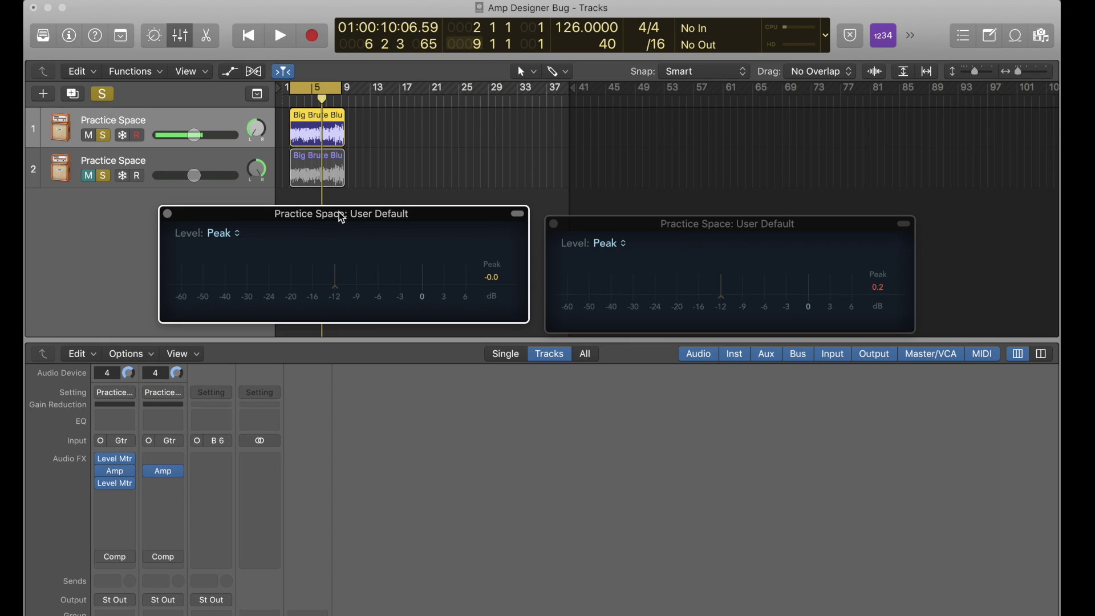
click(607, 243)
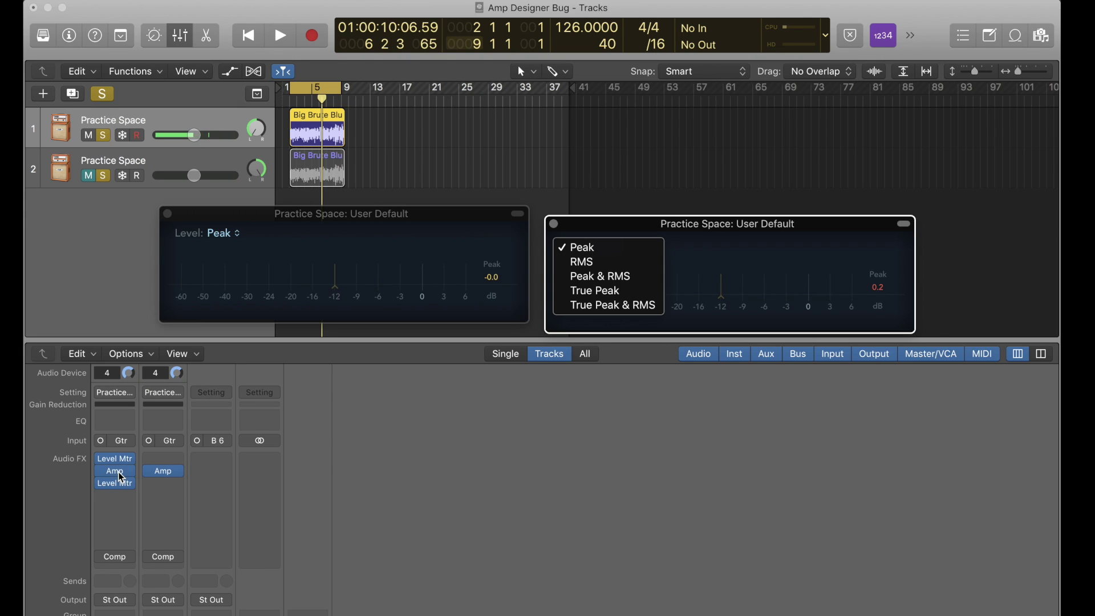
click(102, 472)
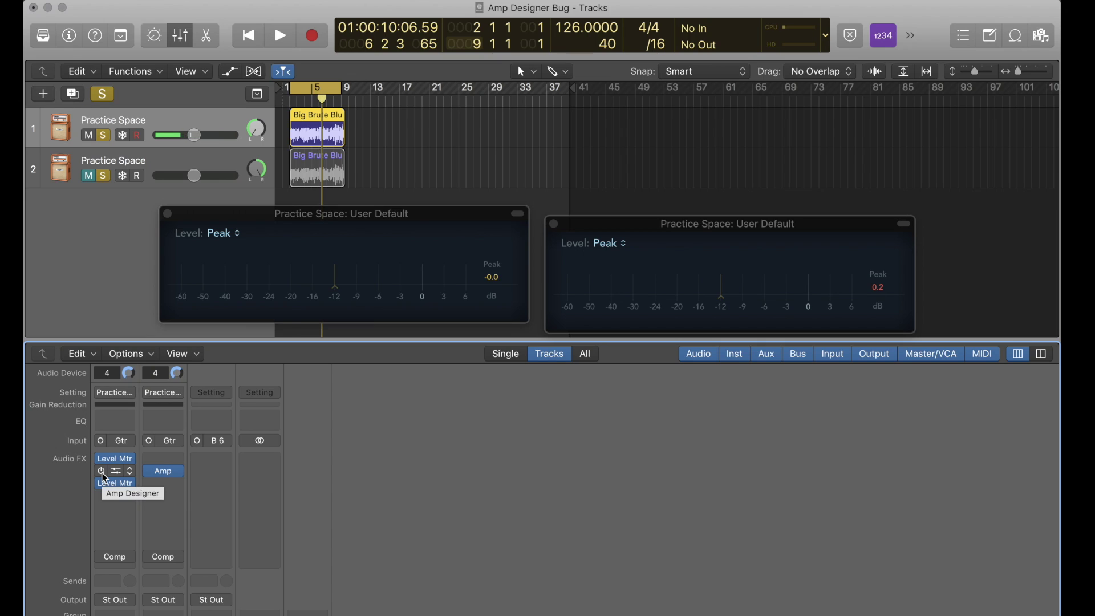
key(space)
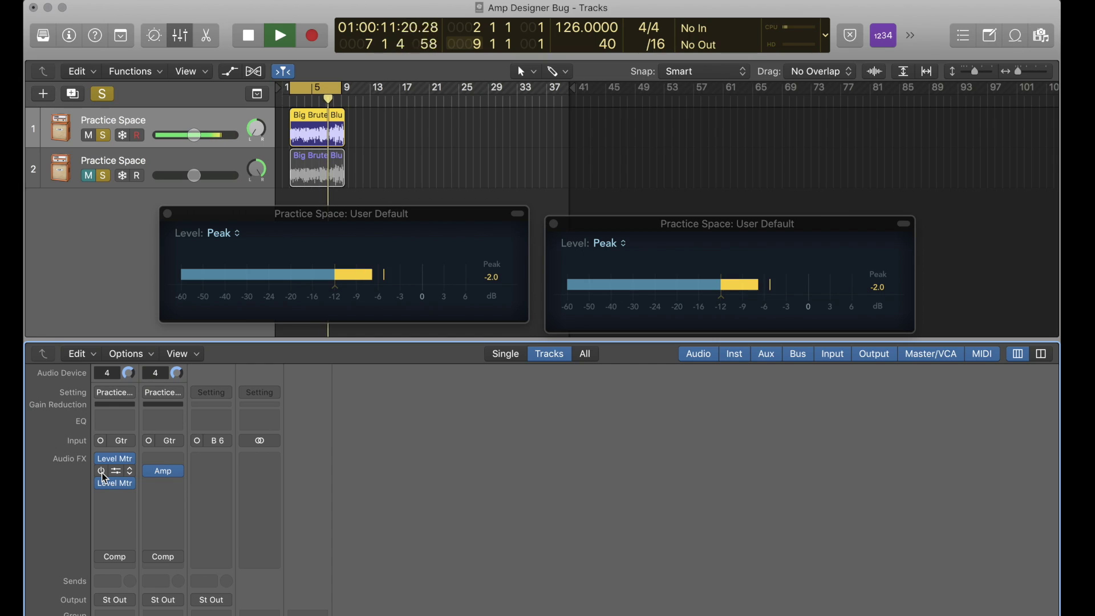
key(space)
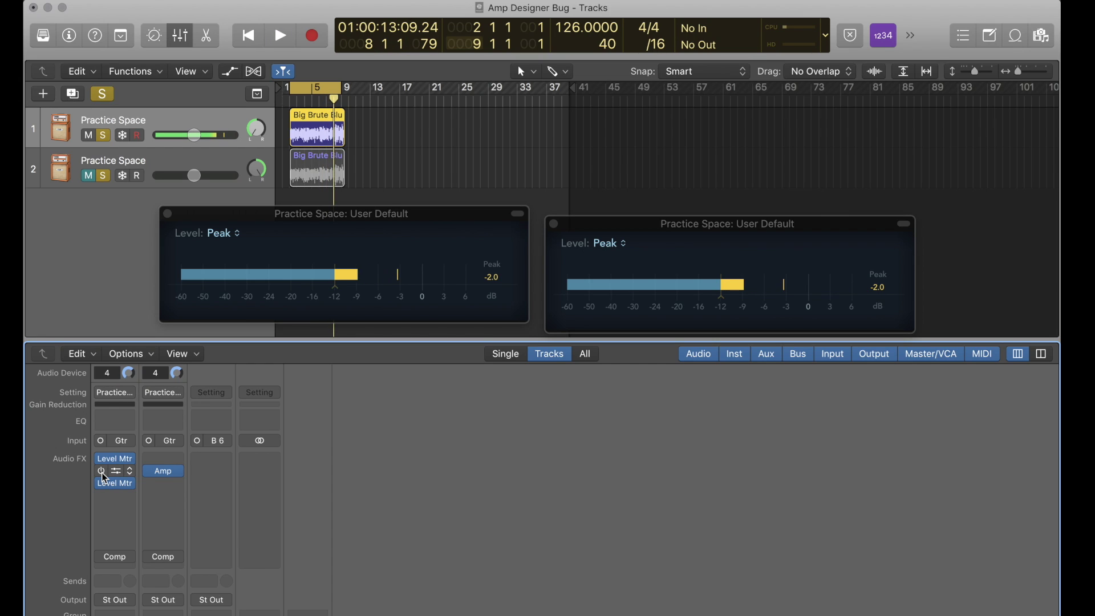
Reseat Amp Designer between the first channel's Level Meters, re-enable it, and play the loop to check the levels before and after it
click(114, 483)
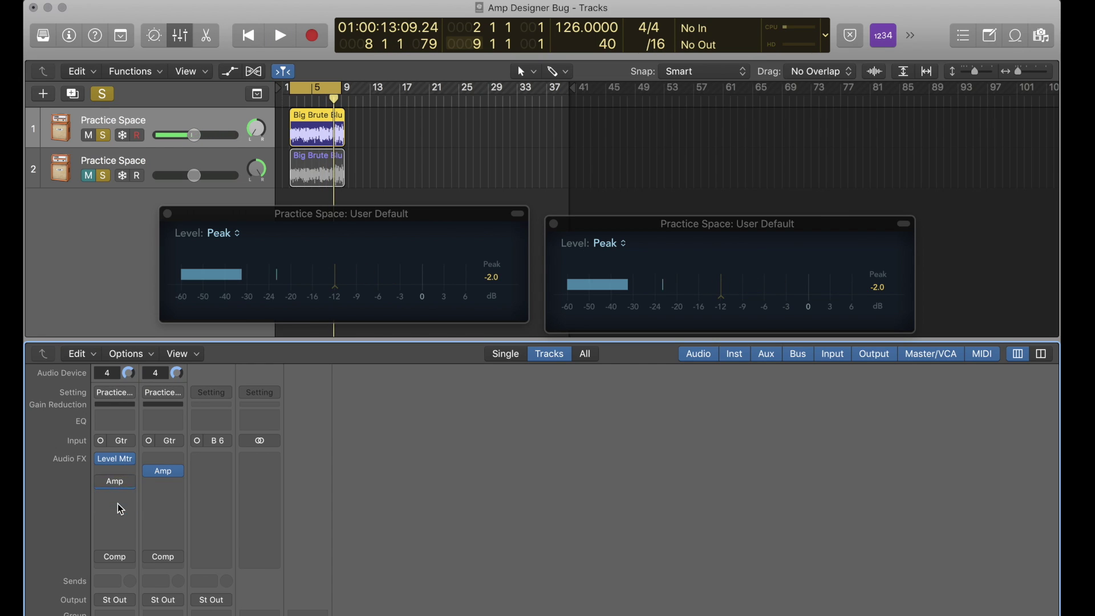
mouse_move(120, 505)
drag(115, 483, 117, 474)
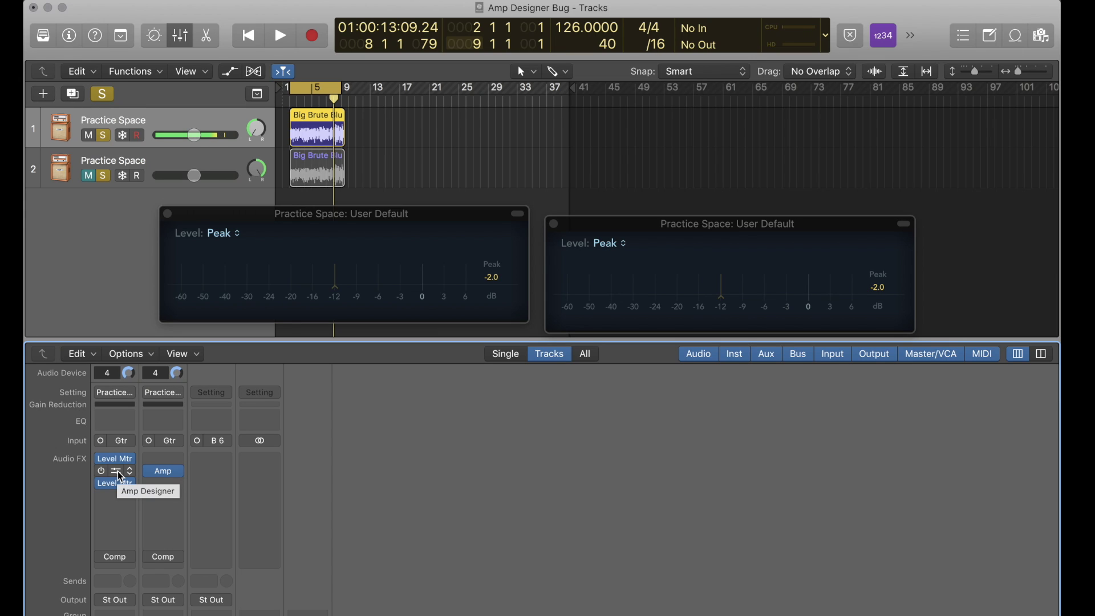
key(space)
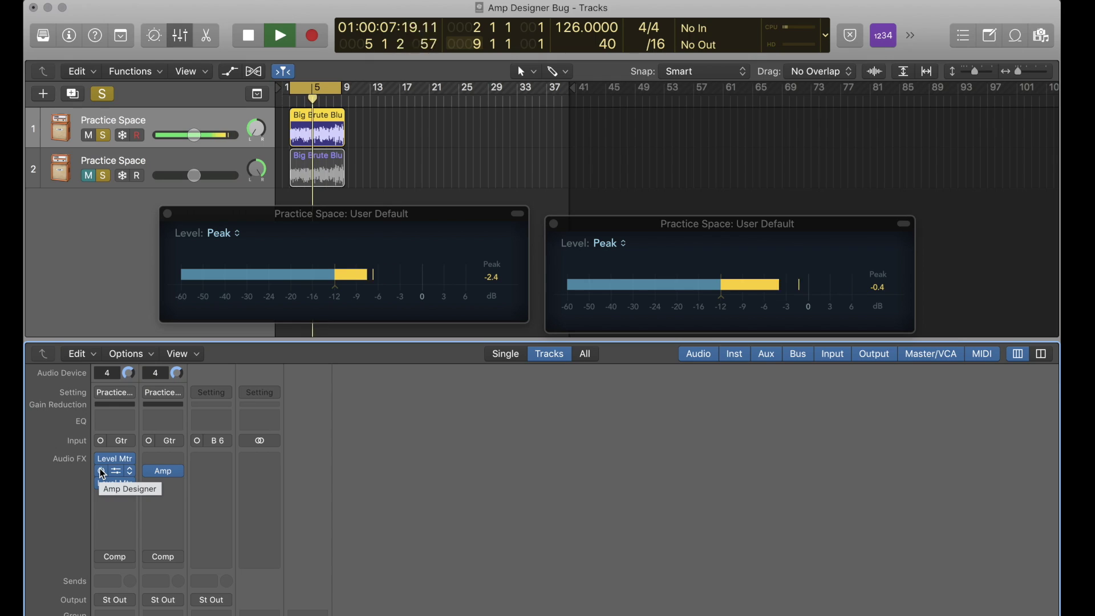
key(space)
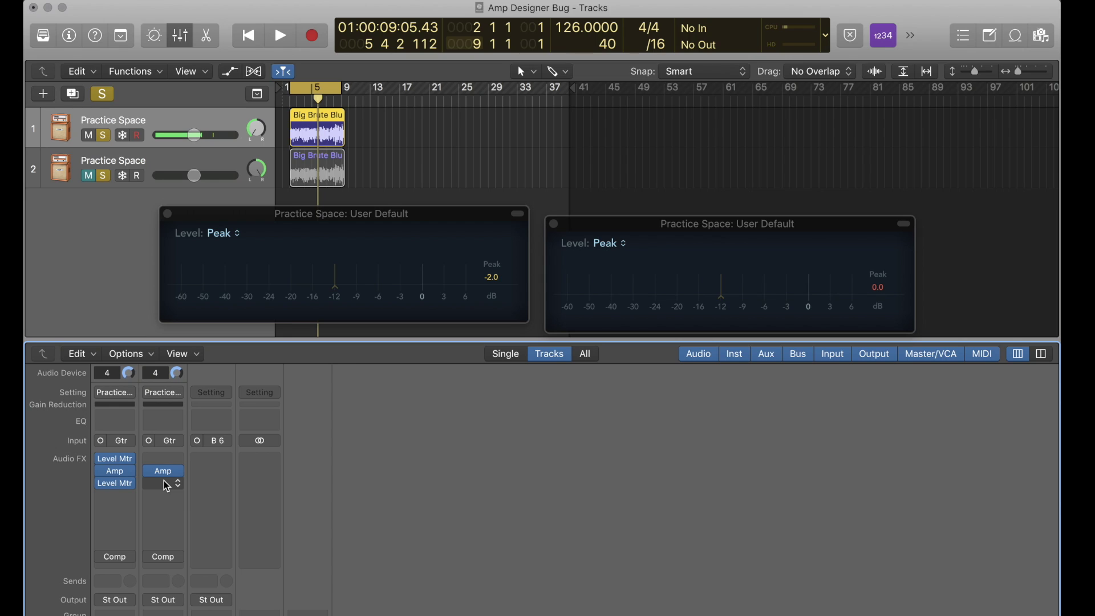
key(space)
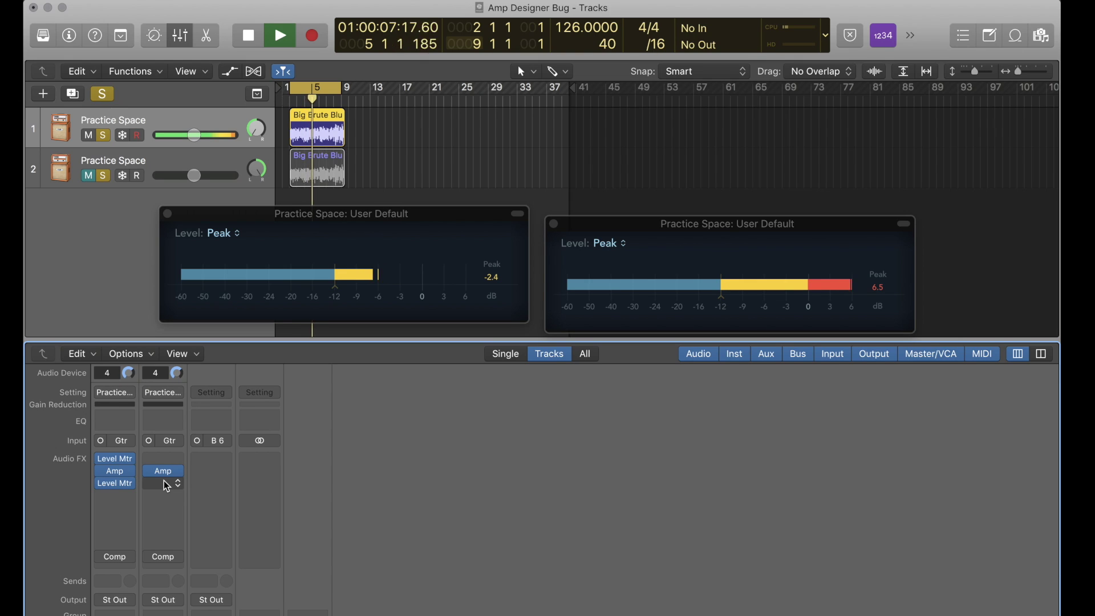
key(space)
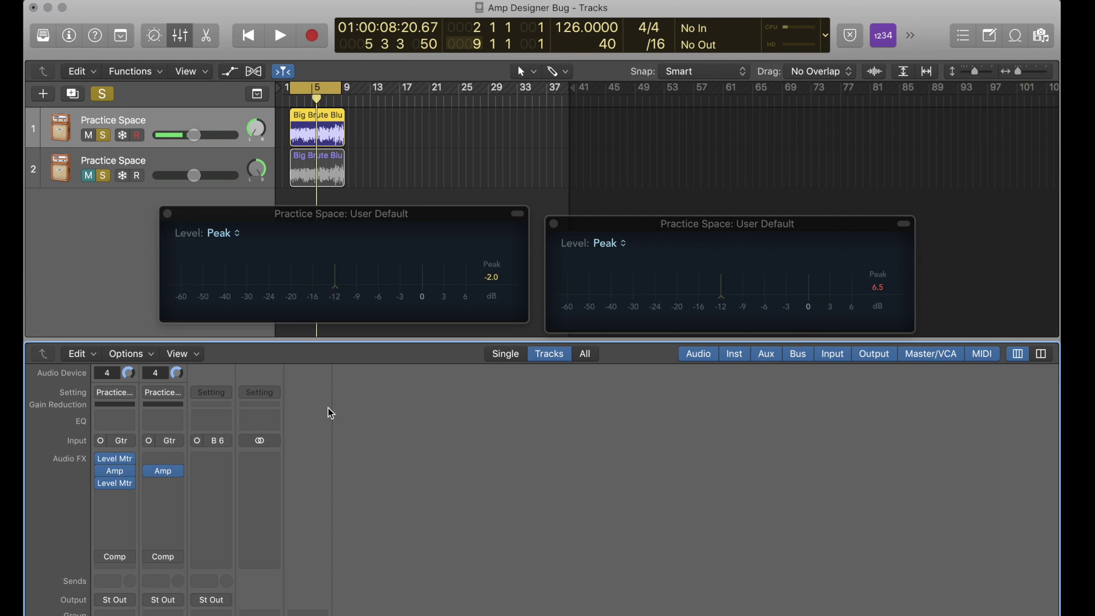
Restart the loop from its beginning and compare the meter peaks after dragging Amp Designer within its slot and resuming playback
key(Return)
key(space)
mouse_move(119, 478)
mouse_move(119, 478)
mouse_down()
mouse_move(119, 507)
mouse_move(118, 466)
mouse_move(118, 518)
mouse_move(119, 470)
mouse_up()
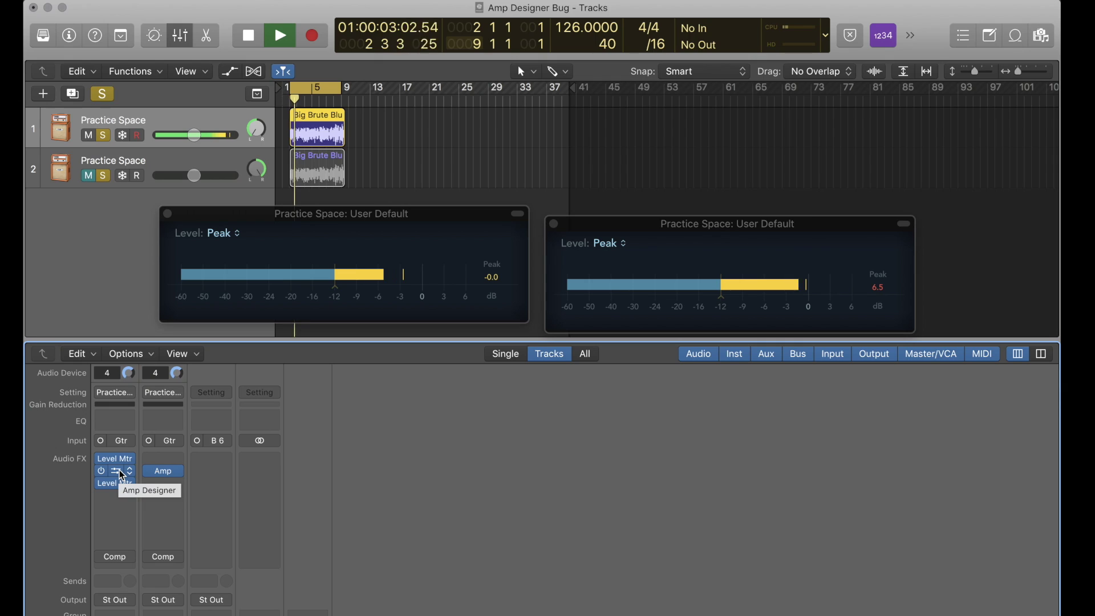
key(space)
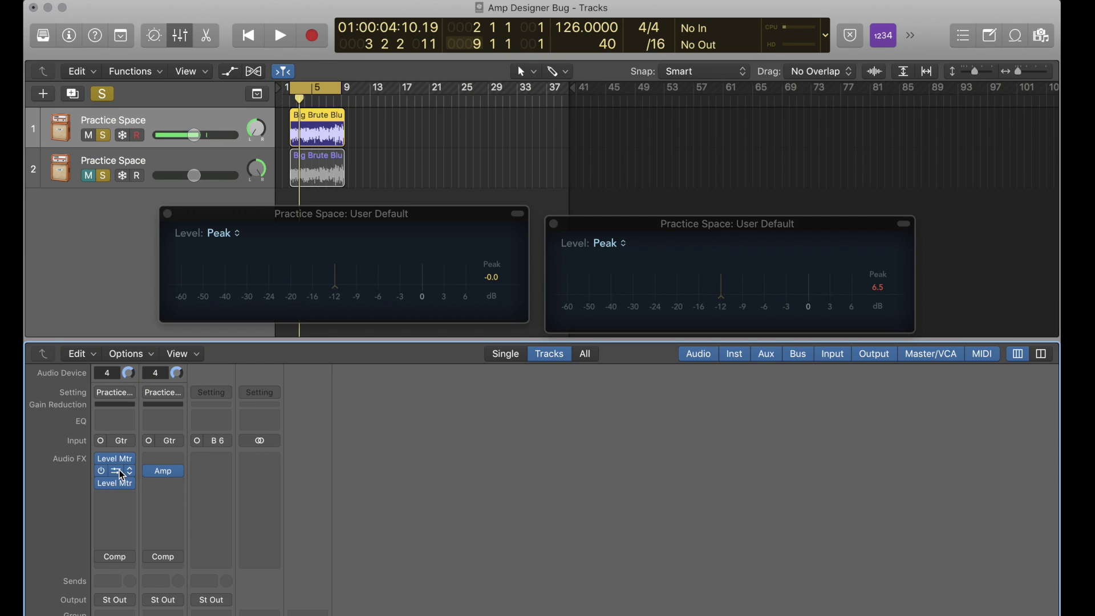
key(space)
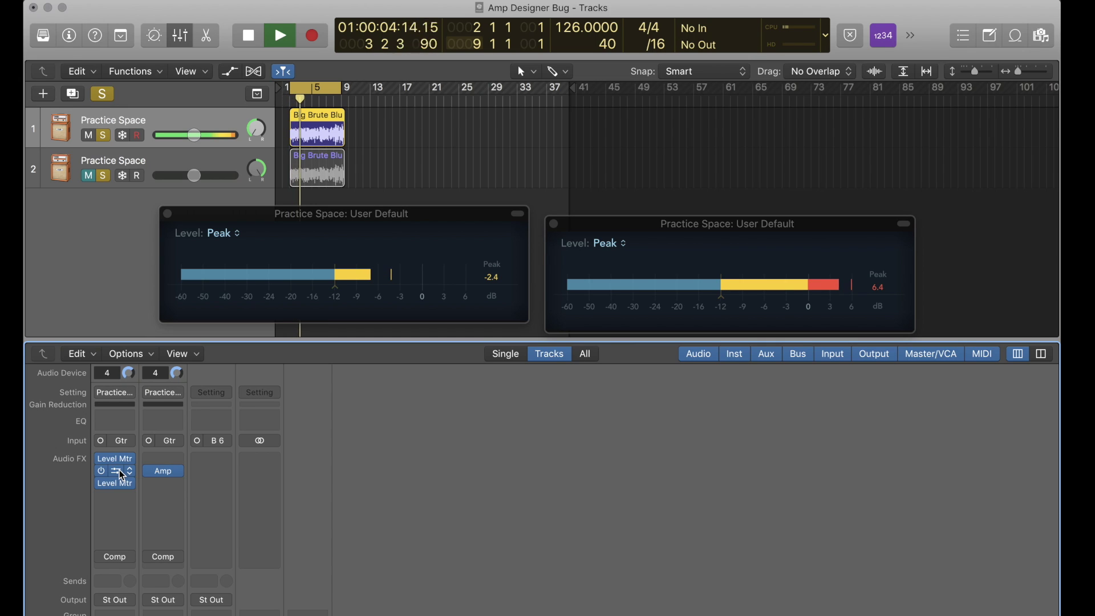
key(space)
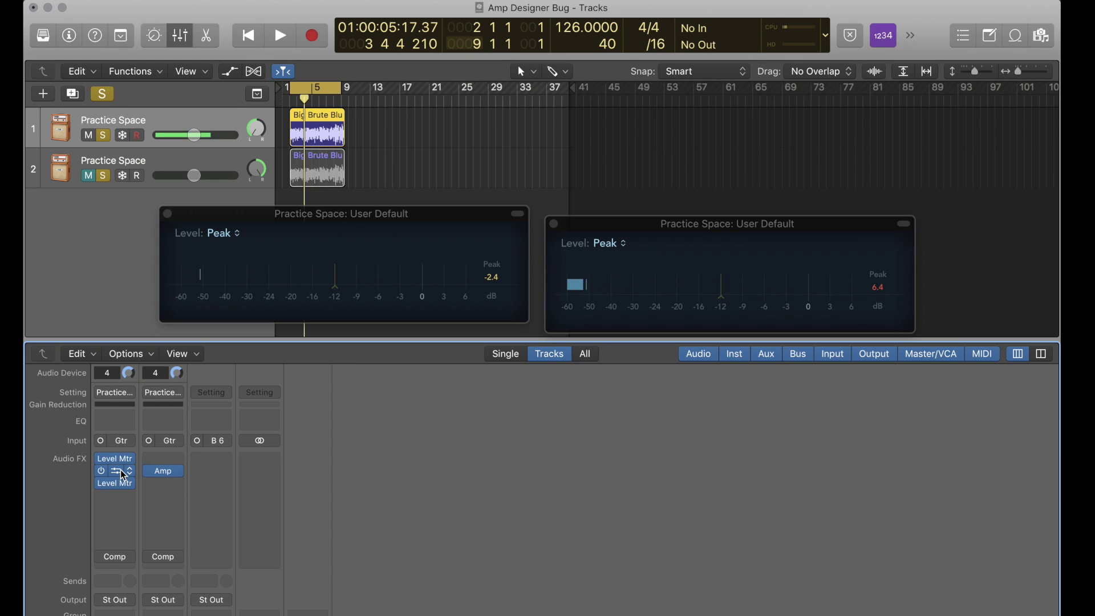
Open the first channel's Amp Designer in Controls view and position its window clear of the channel strips
click(124, 476)
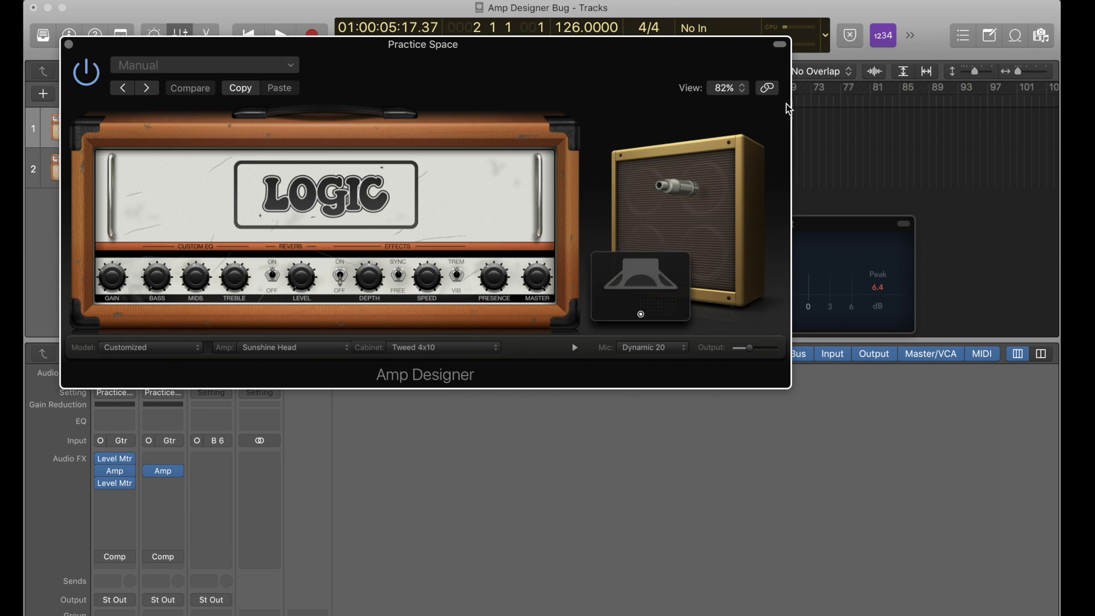
click(745, 87)
click(746, 105)
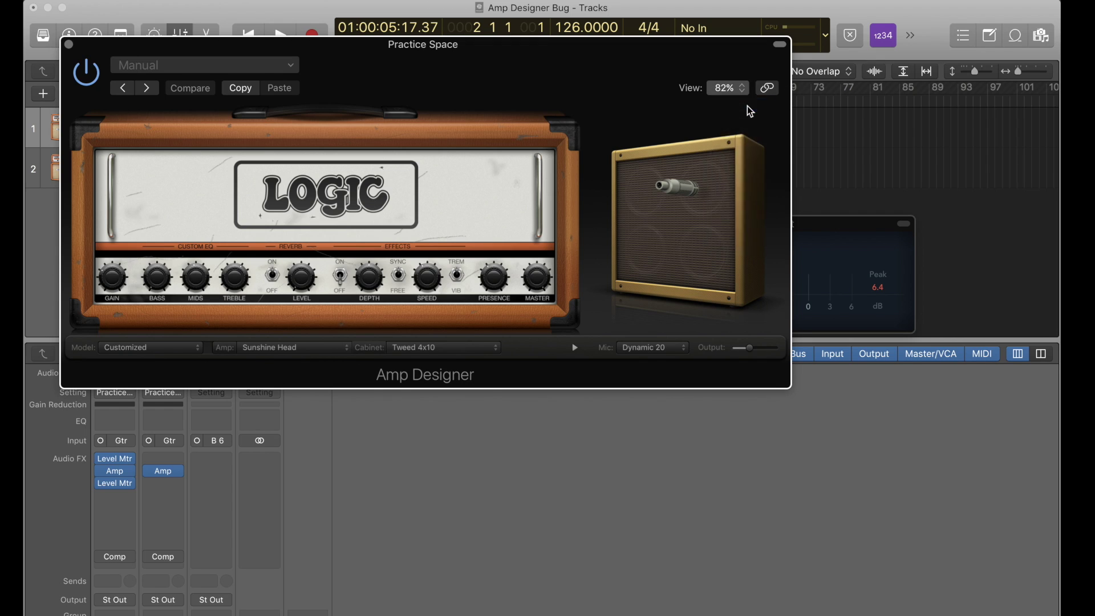
drag(247, 43, 299, 18)
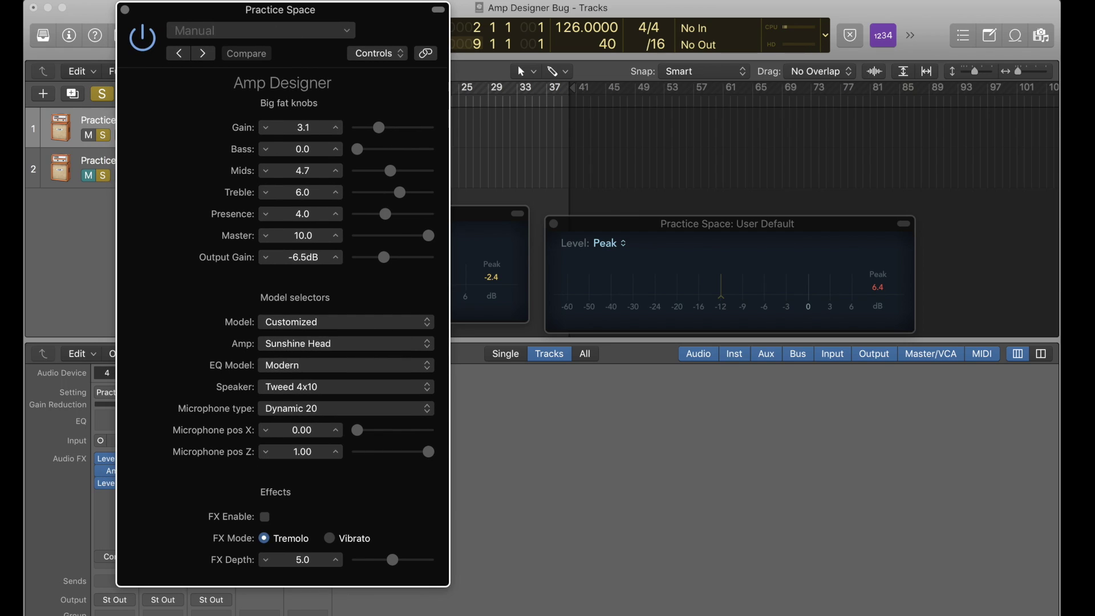
drag(398, 22, 628, 23)
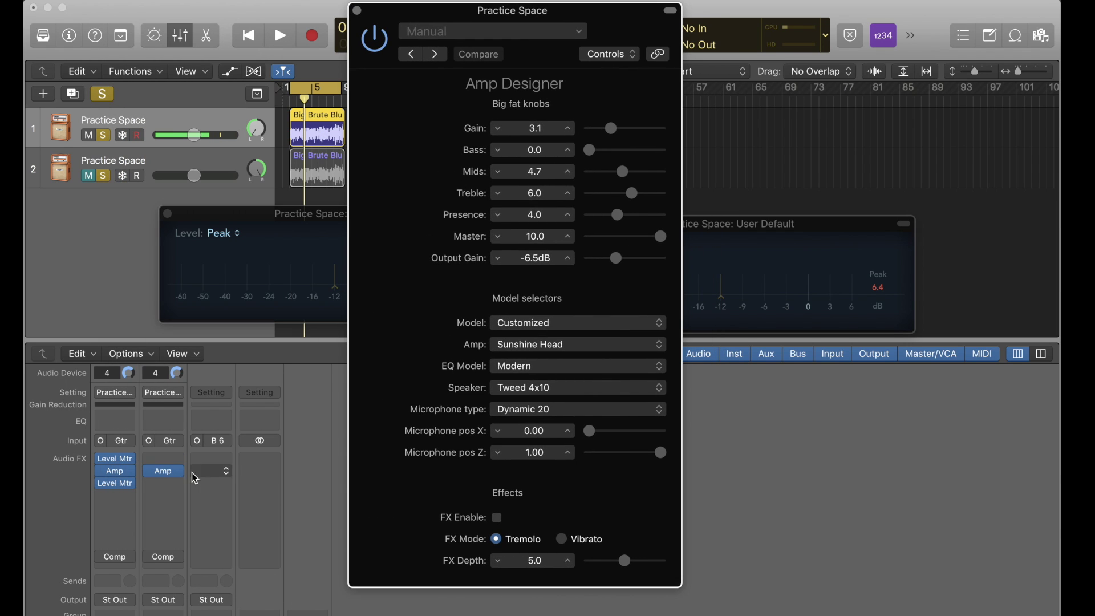
Open the second channel's Amp Designer and place both plug-in windows side by side to compare their settings
click(166, 474)
drag(273, 50, 903, 23)
drag(587, 11, 368, 13)
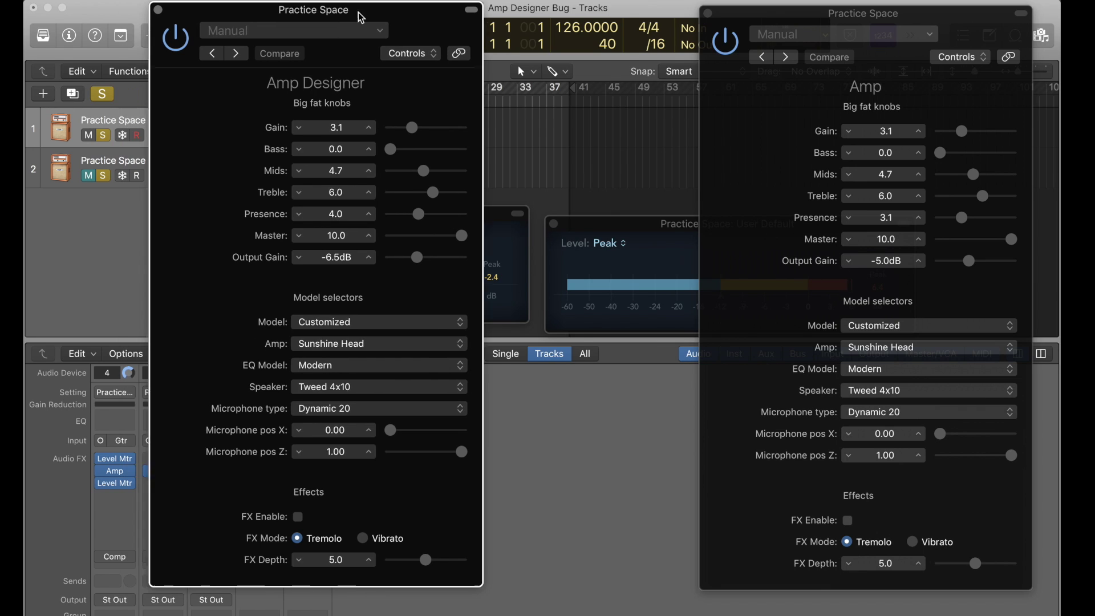
Reseat the first channel's Amp Designer in its slot, reopen its controls, and leave only that plug-in's window open beside the channel strips
drag(361, 12, 581, 10)
mouse_move(115, 471)
mouse_down()
mouse_move(116, 510)
mouse_move(118, 476)
mouse_up()
click(118, 476)
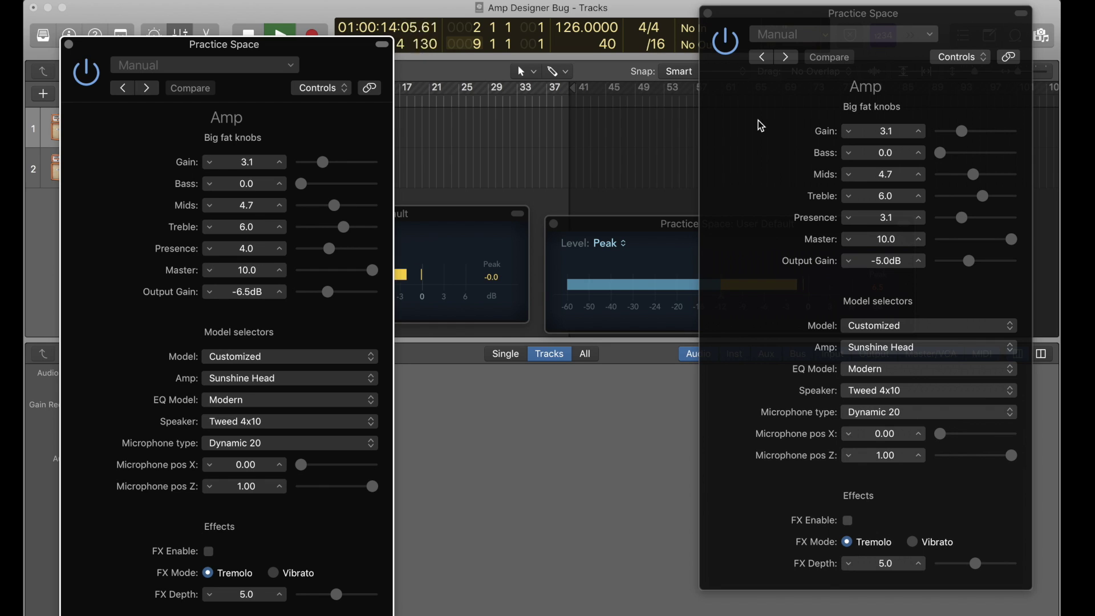
click(708, 14)
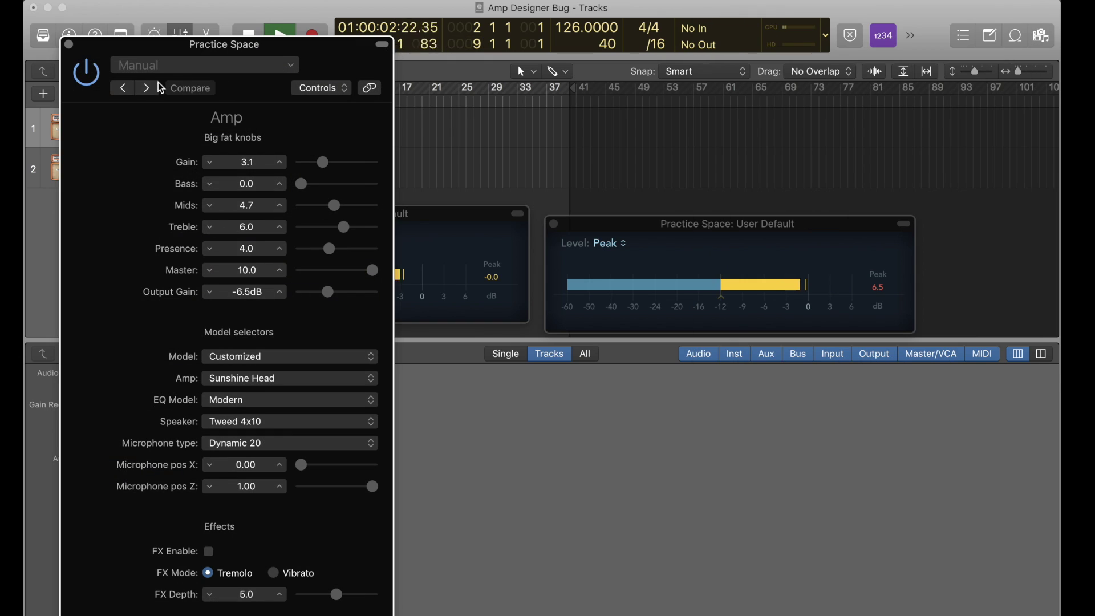
drag(212, 40, 565, 1)
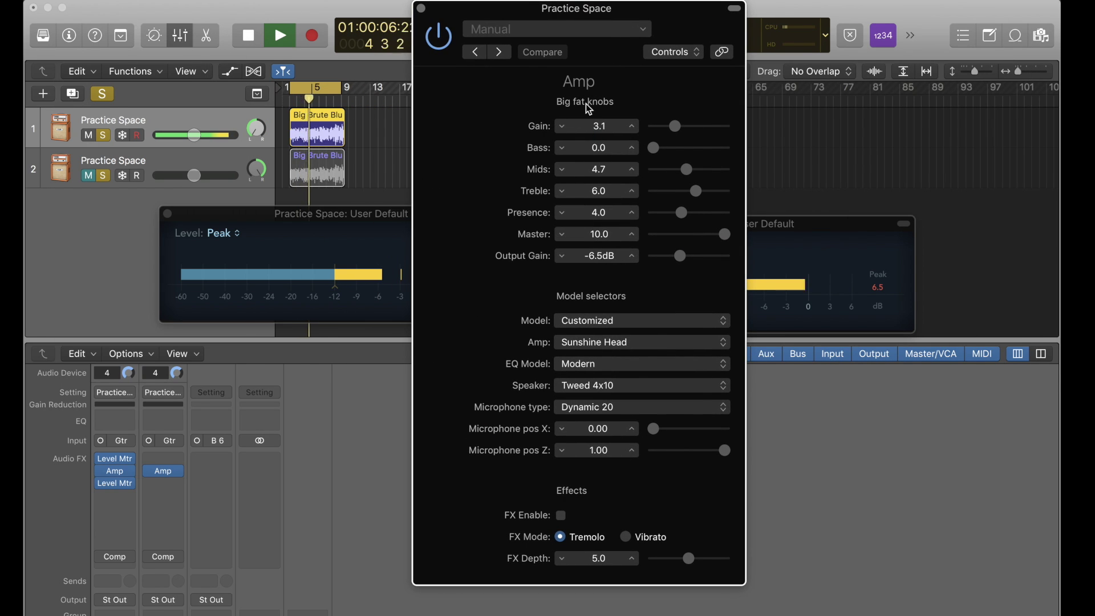
Reseat the first channel's Amp Designer once more and reopen its controls, moving the window so the output meter can be seen
mouse_move(115, 471)
mouse_down()
mouse_move(112, 513)
mouse_move(114, 472)
mouse_up()
click(121, 471)
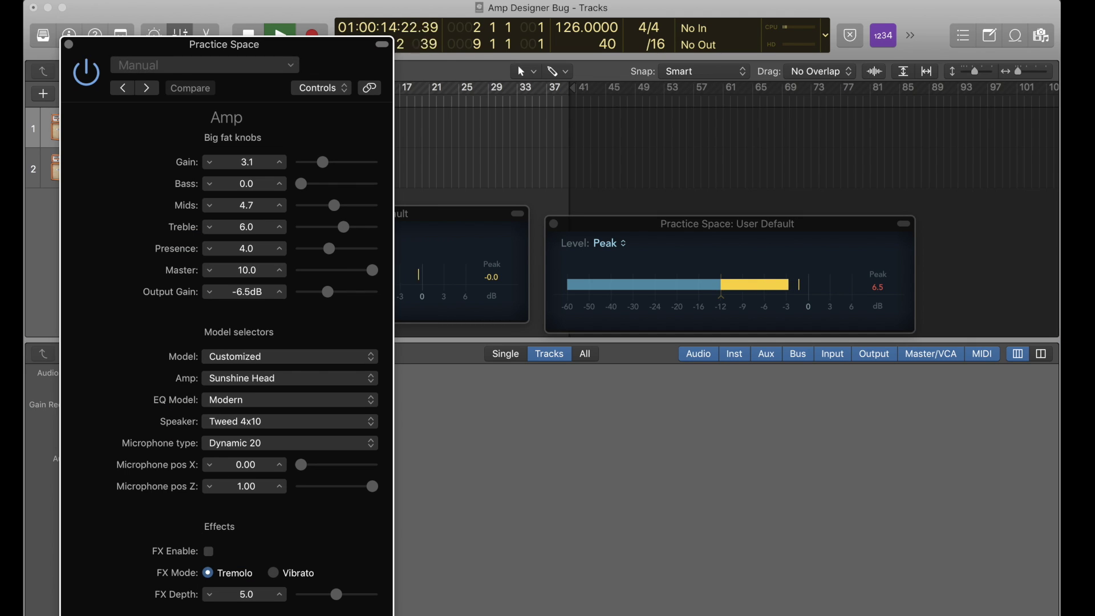
drag(314, 46, 715, 6)
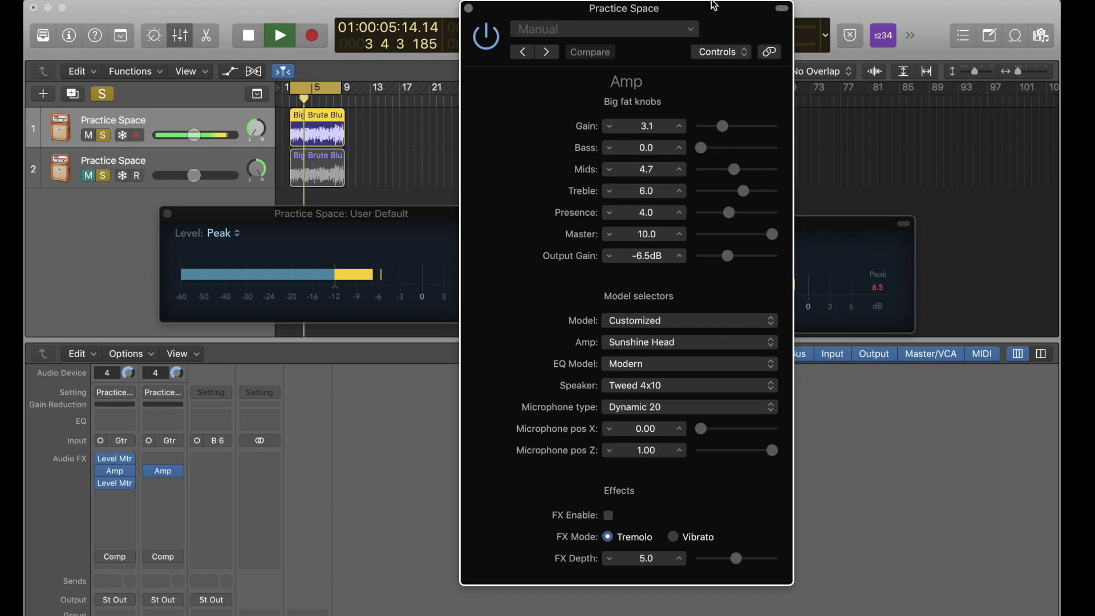
drag(714, 5, 413, 3)
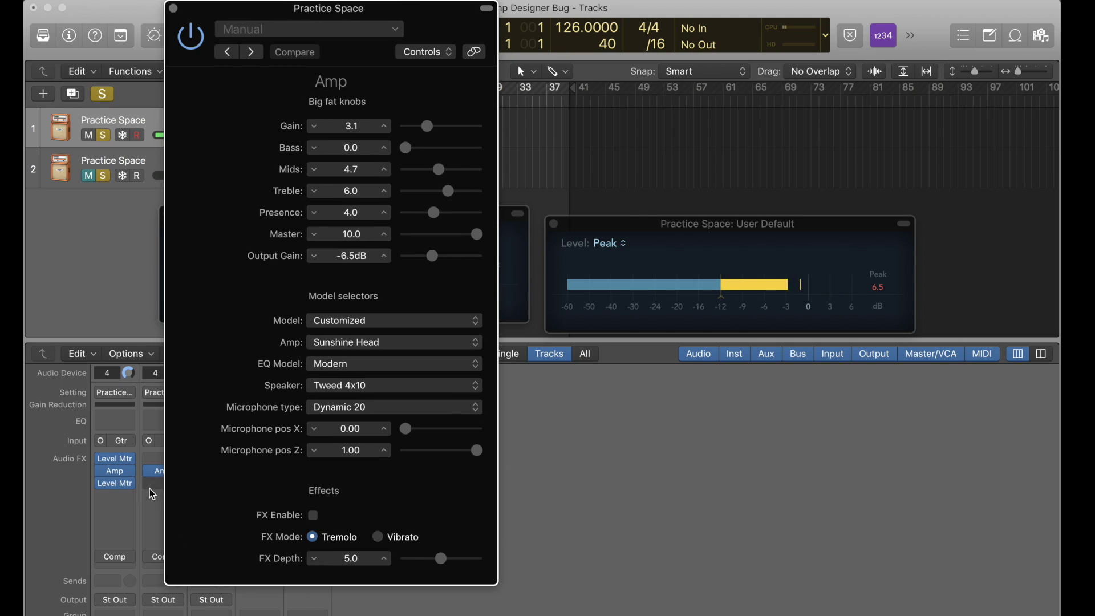
Open the second channel's Amp Designer to compare its settings with the first channel's, and close both plug-in windows
click(163, 474)
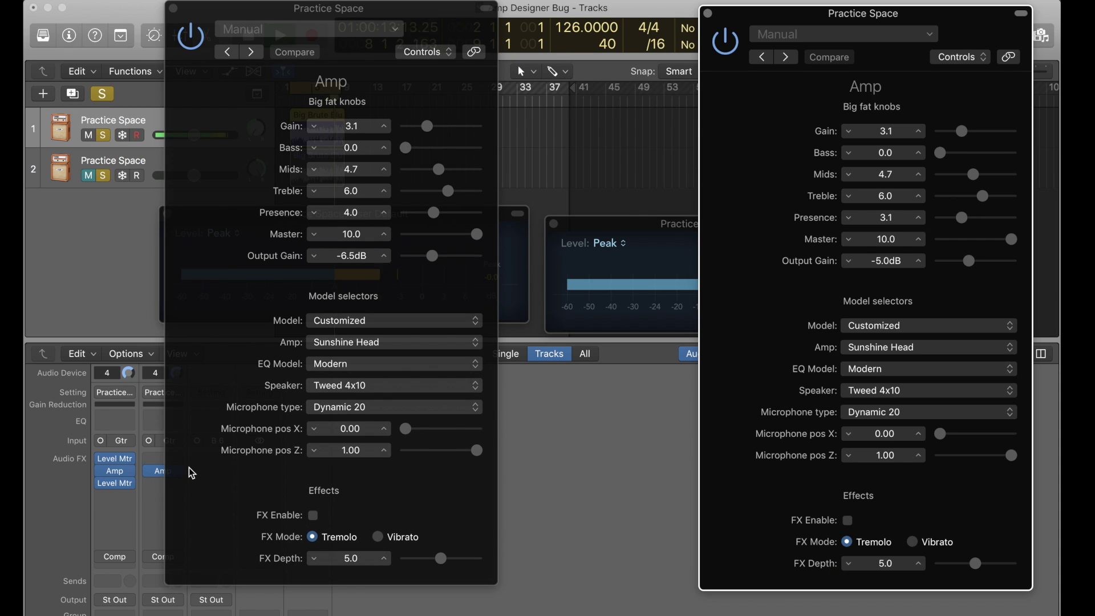
click(708, 13)
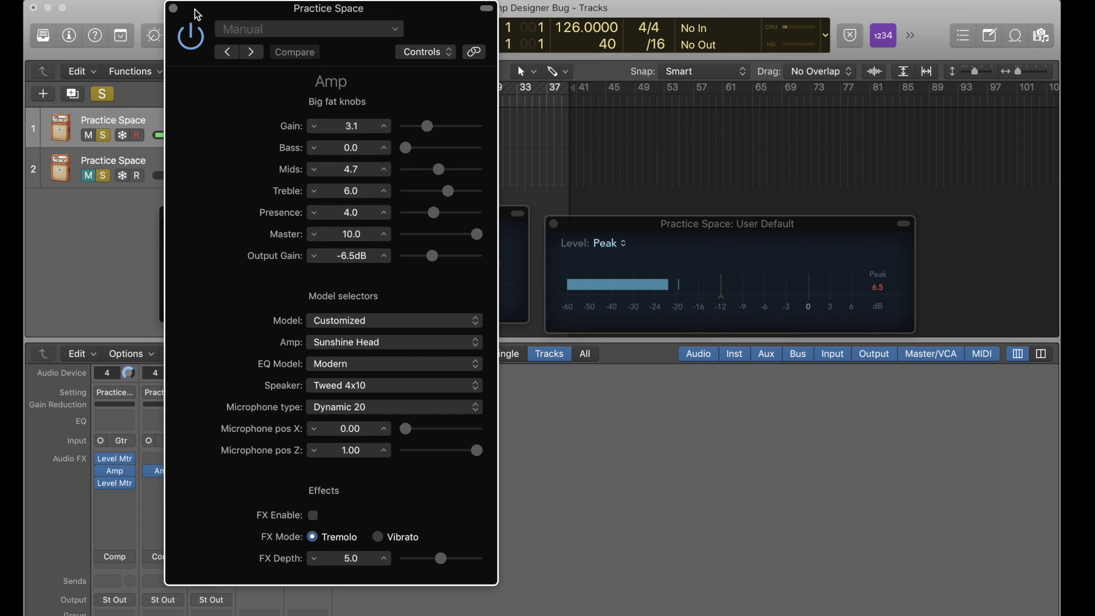
click(174, 9)
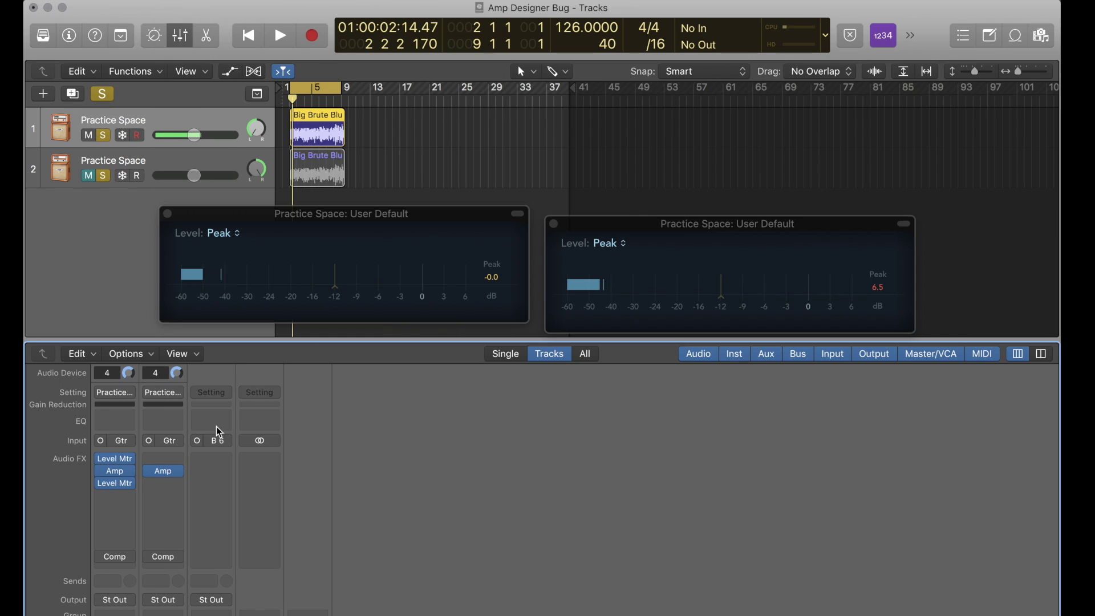
Remove Amp Designer from the second channel and play the loop with the first channel's Amp Designer moved below both Level Meters
click(178, 474)
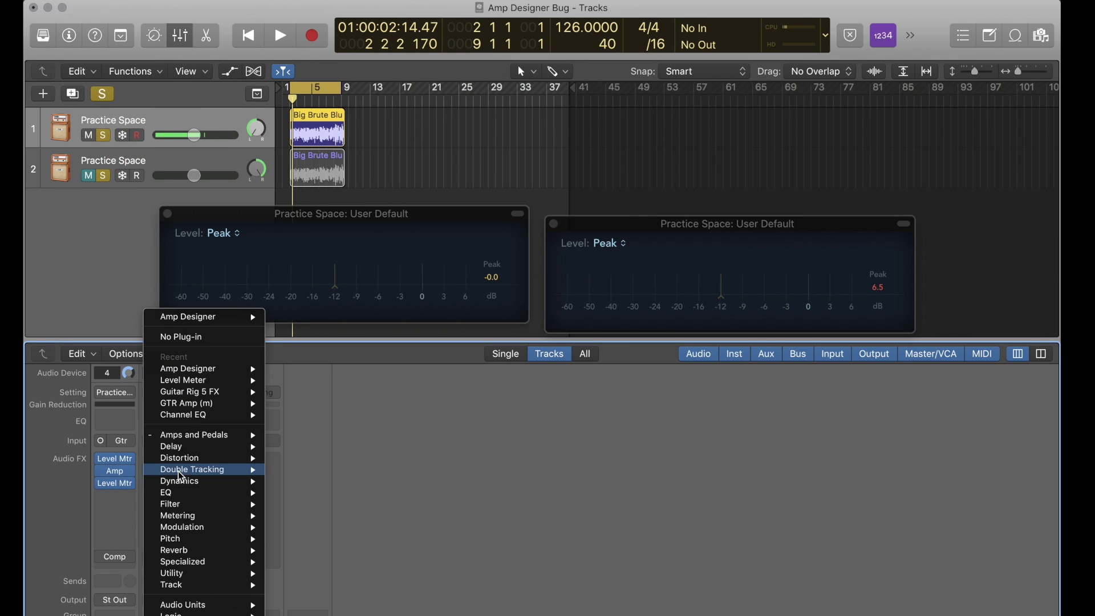
click(201, 337)
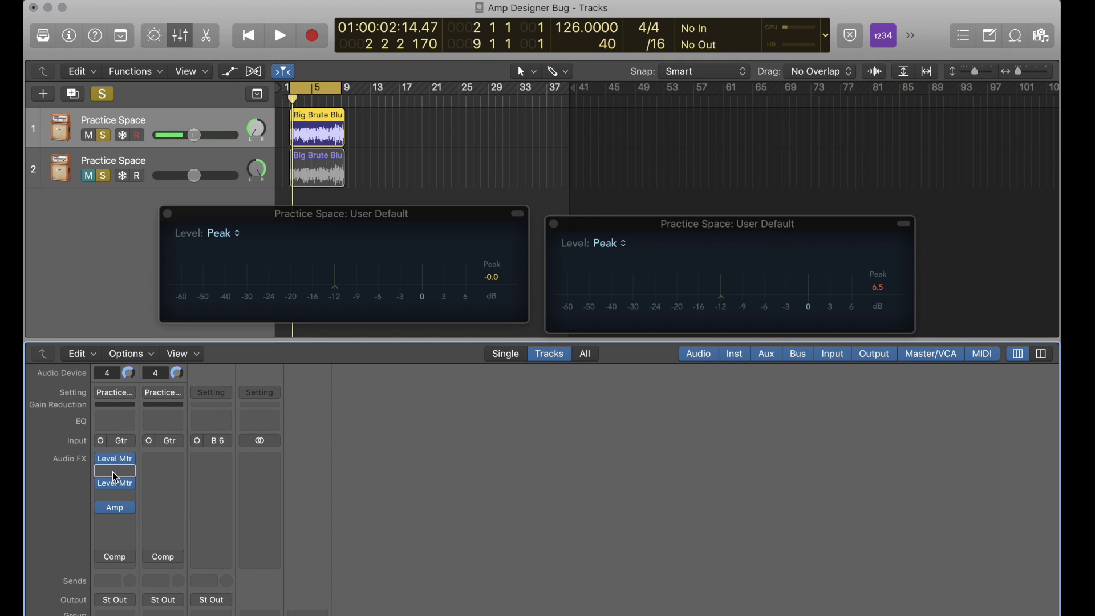
key(space)
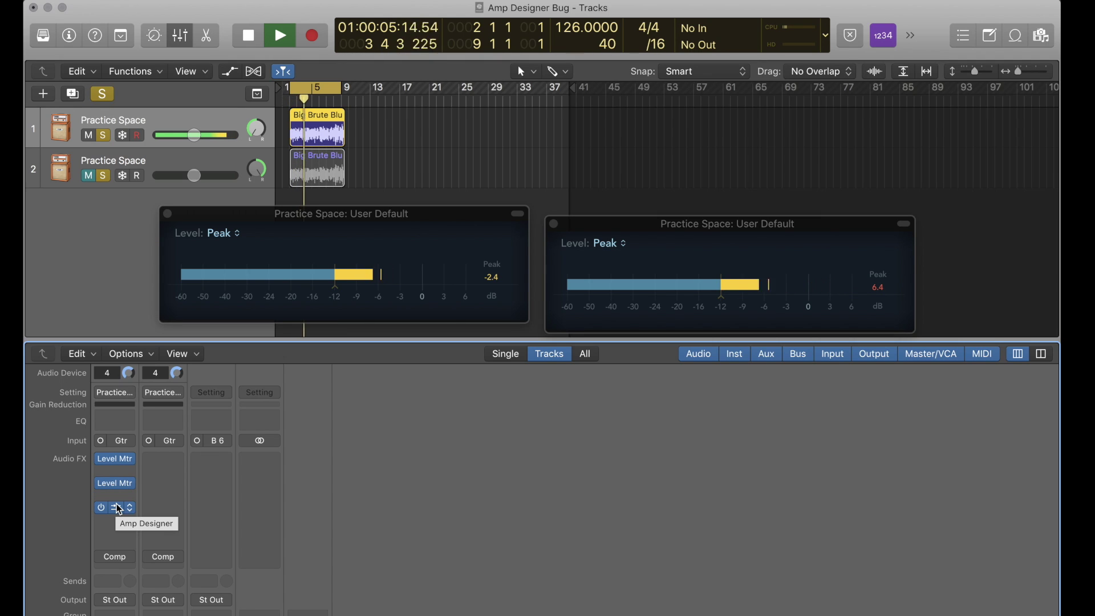
Copy the first channel's Amp Designer to the second channel strip and open both plug-in windows side by side
drag(120, 509, 172, 477)
click(166, 472)
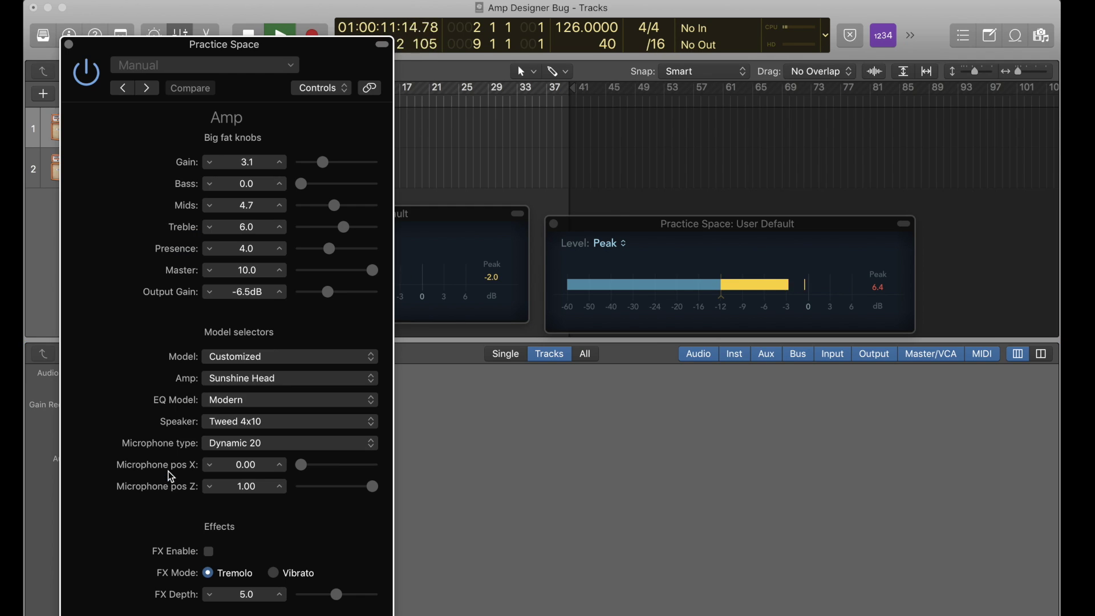
drag(374, 8, 995, 1)
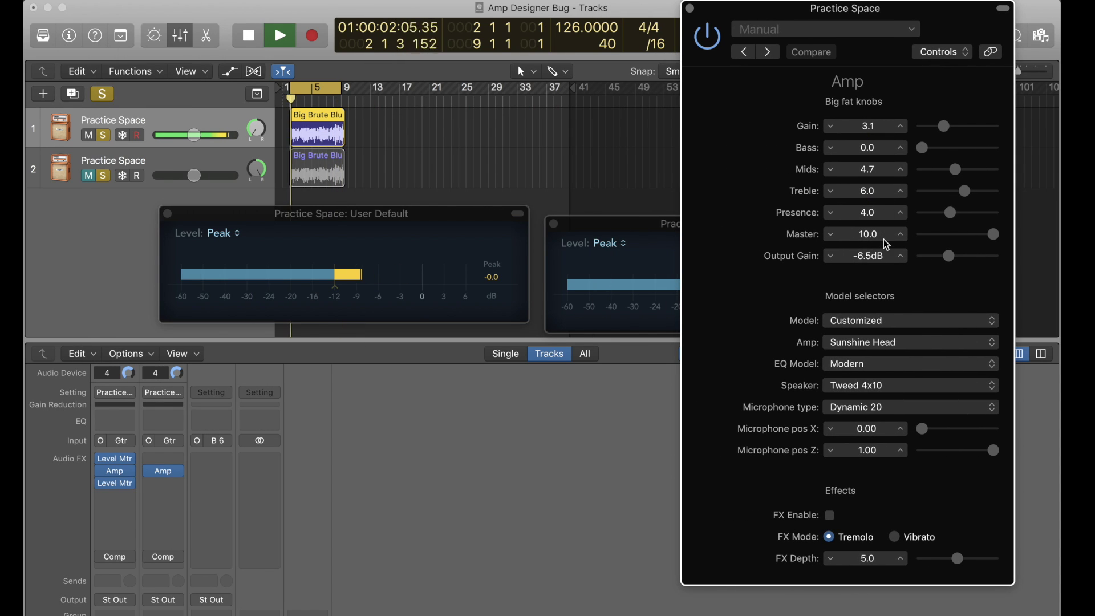
mouse_move(121, 475)
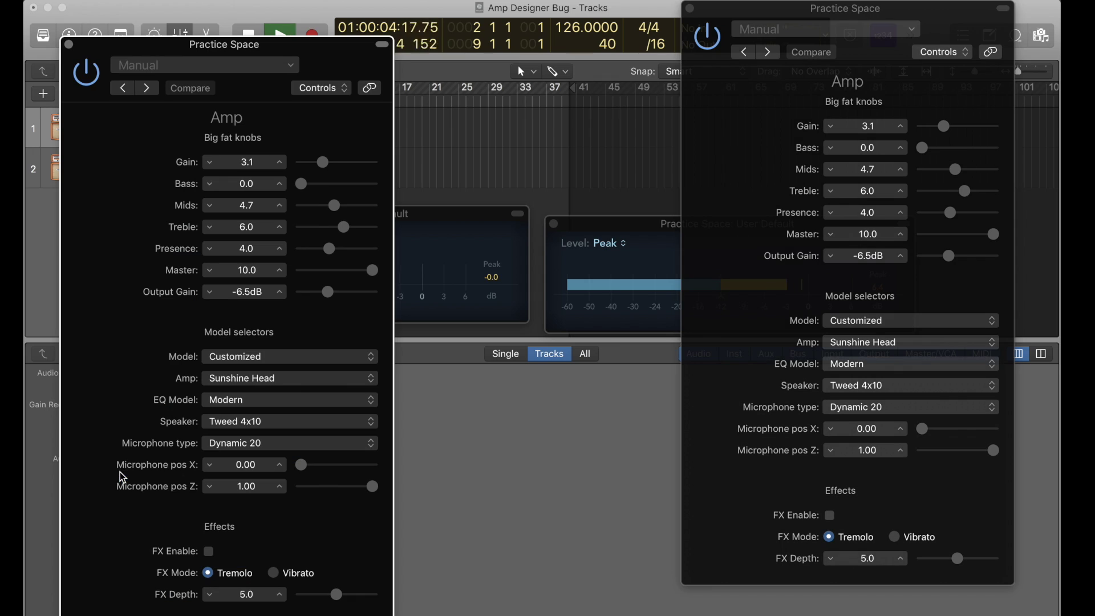
Replay the loop to compare both Amp Designers' settings against the Level Meters, stop playback, and close both Amp Designer windows
click(122, 476)
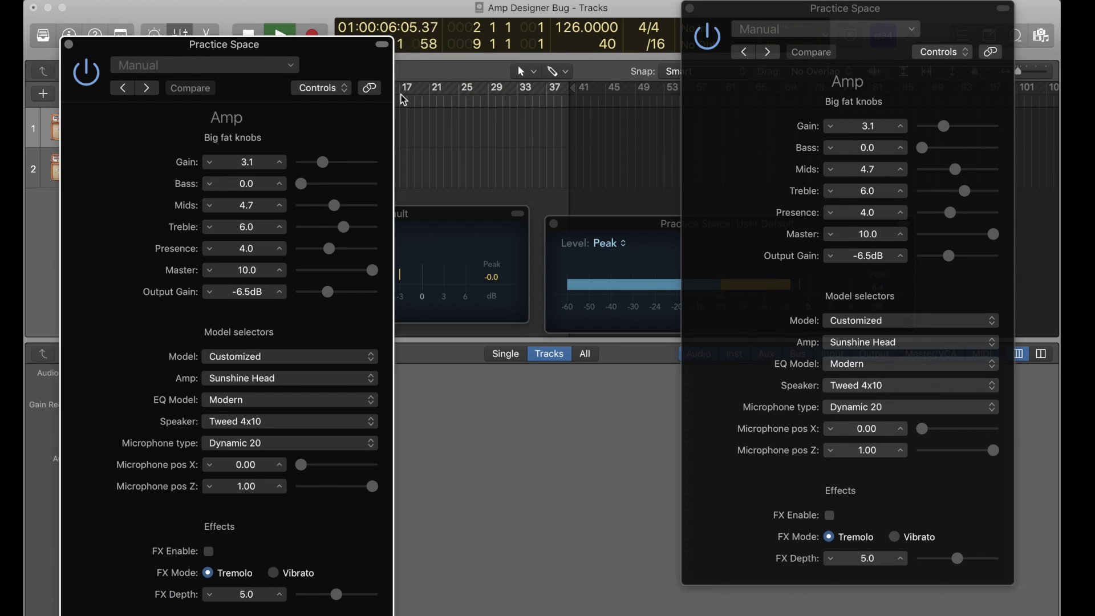
key(space)
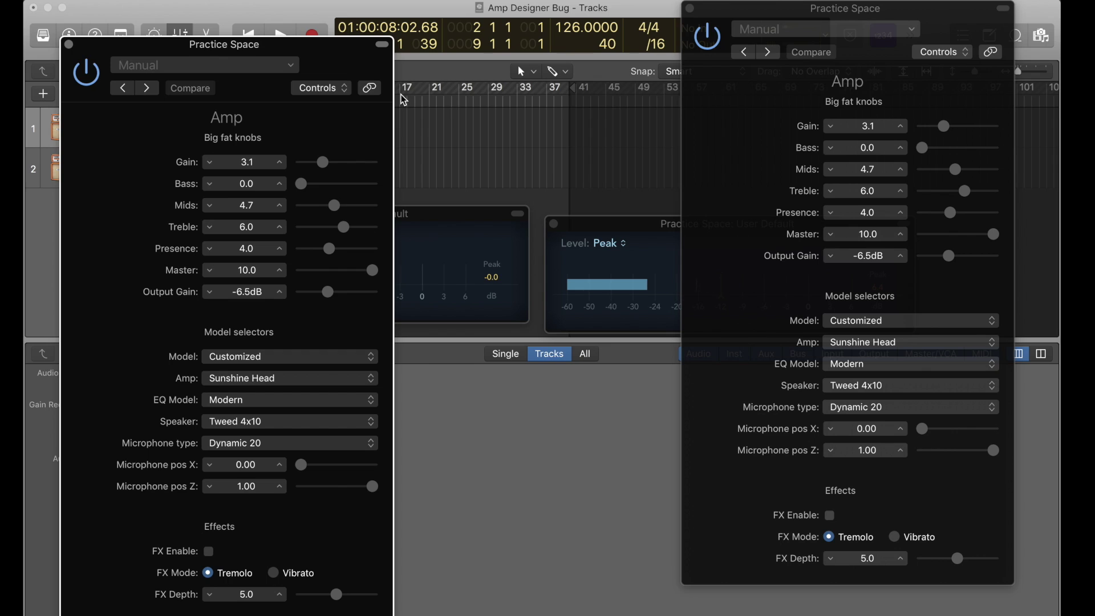
key(space)
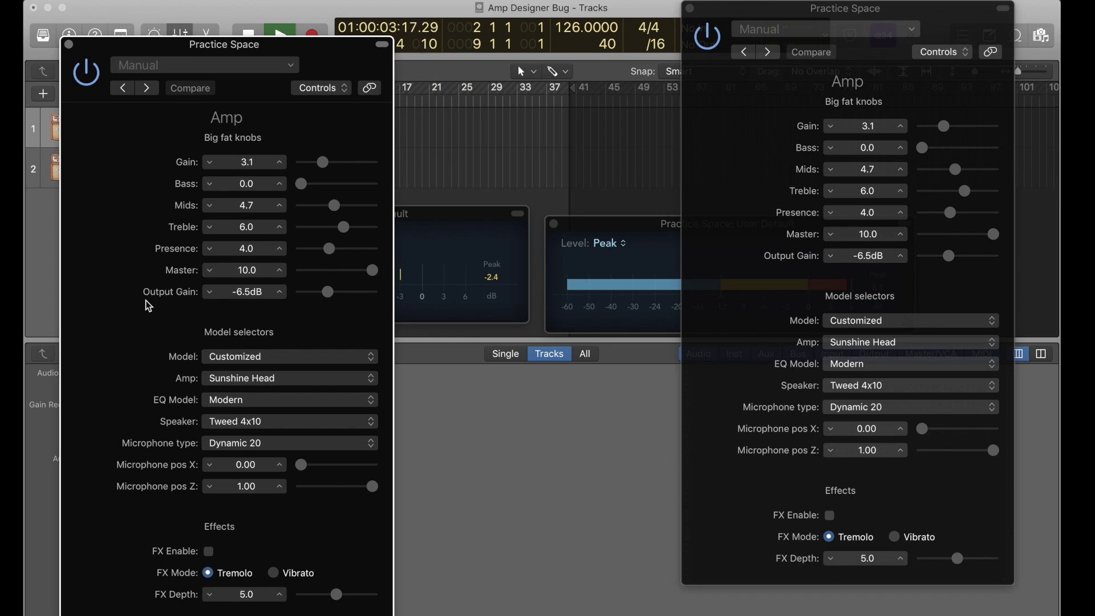
scroll(147, 306, down, 3)
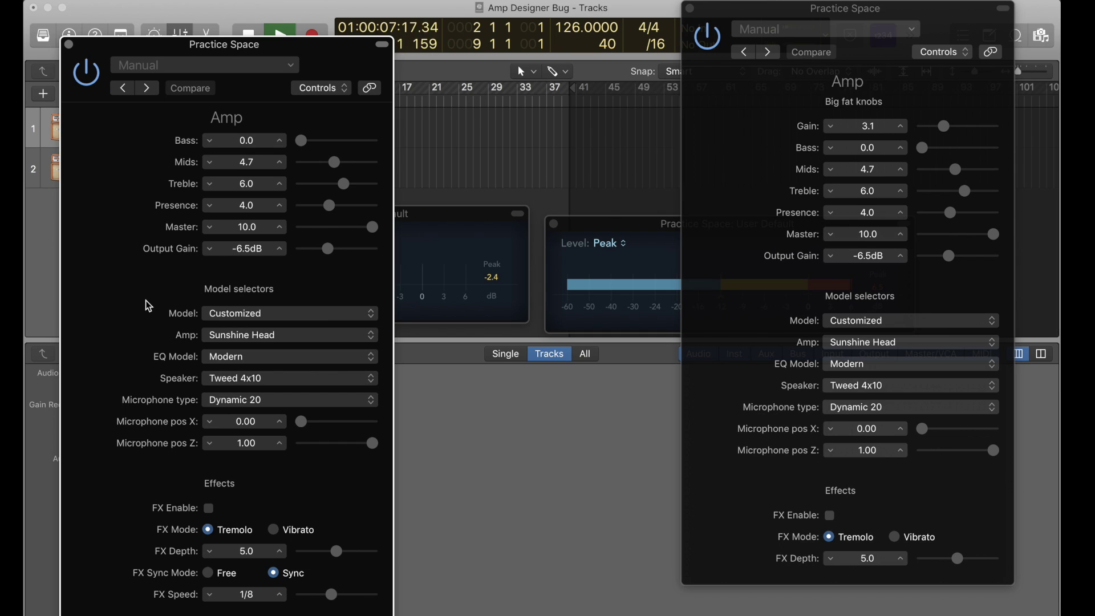
key(space)
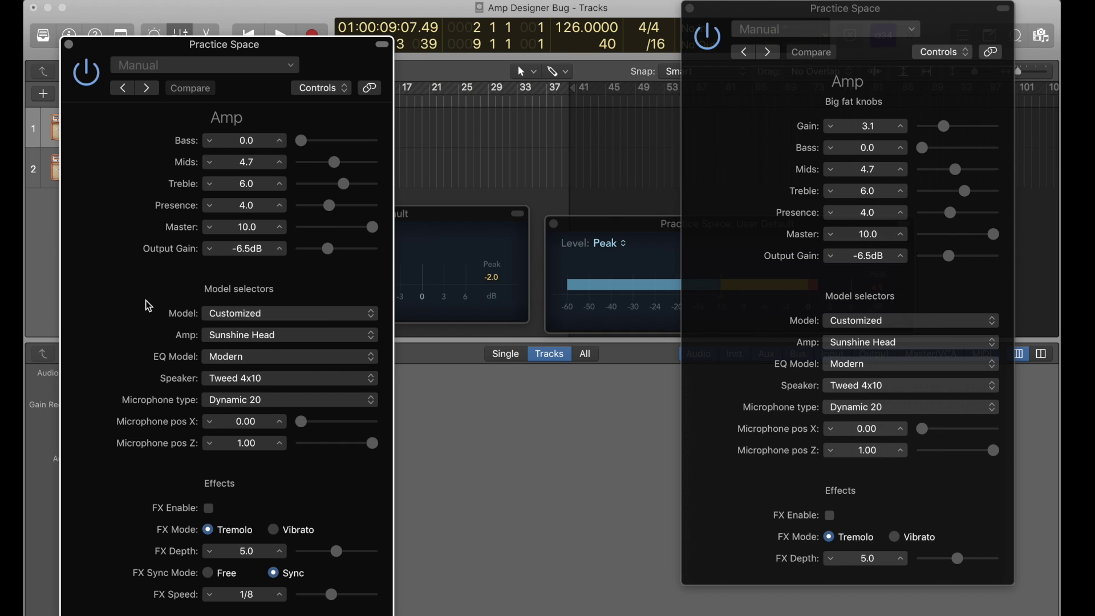
scroll(151, 303, up, 3)
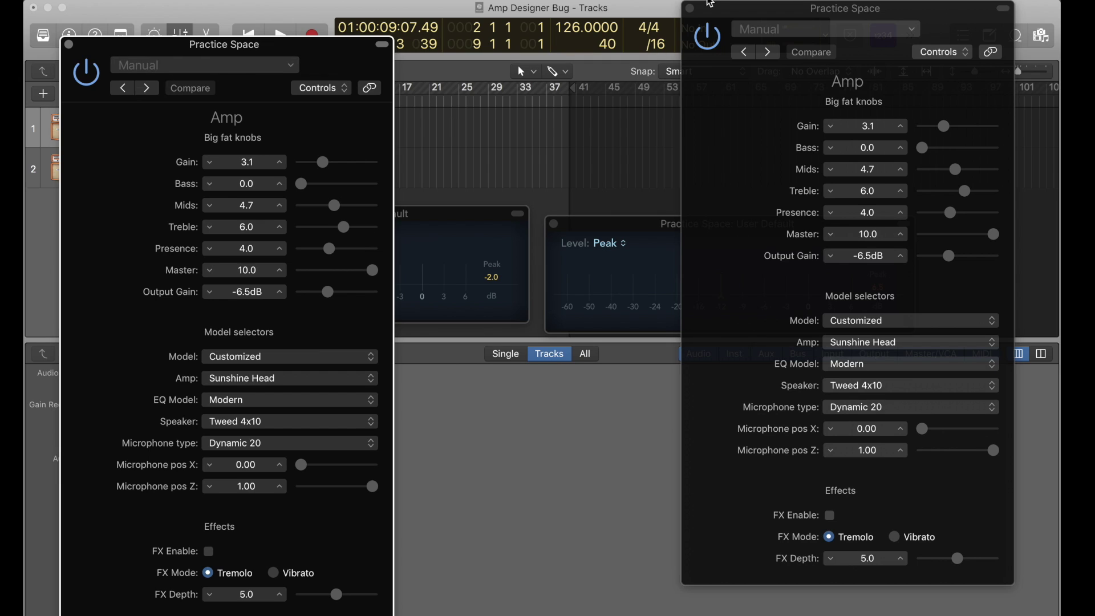
click(690, 9)
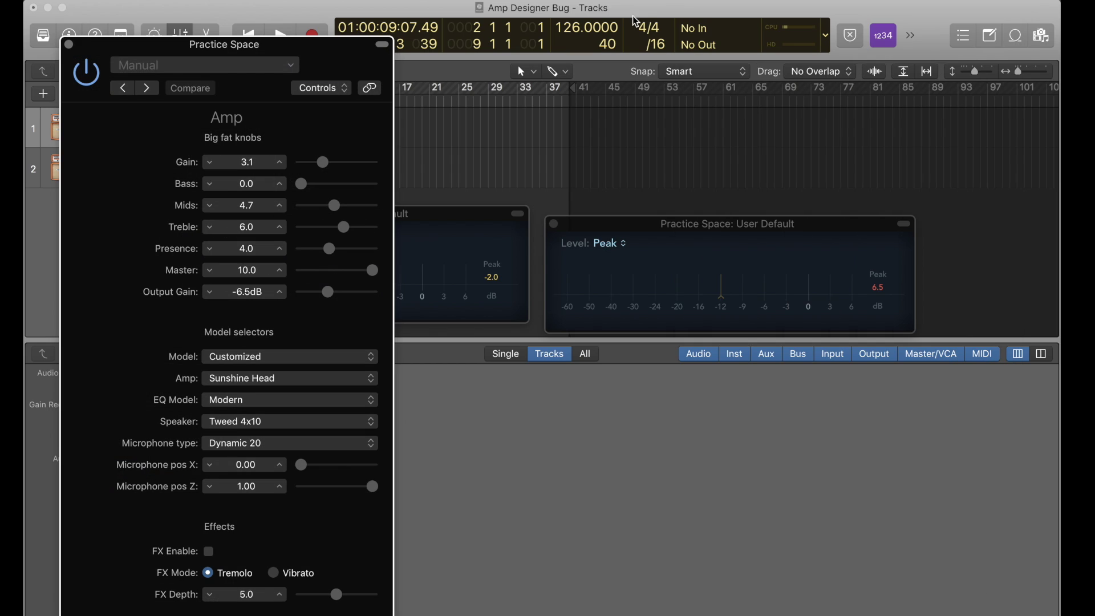
click(69, 44)
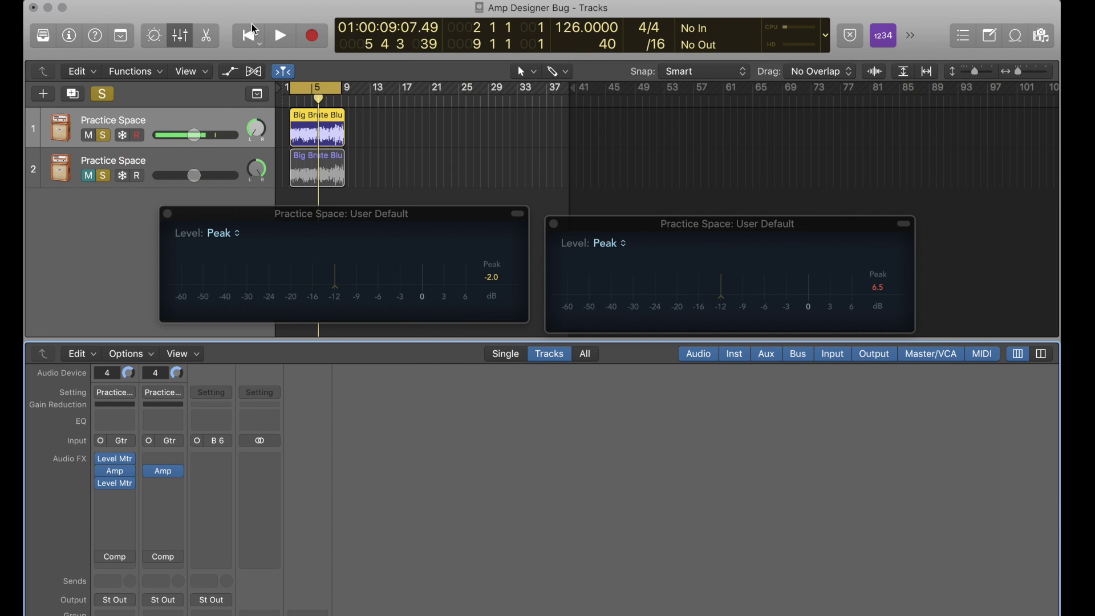